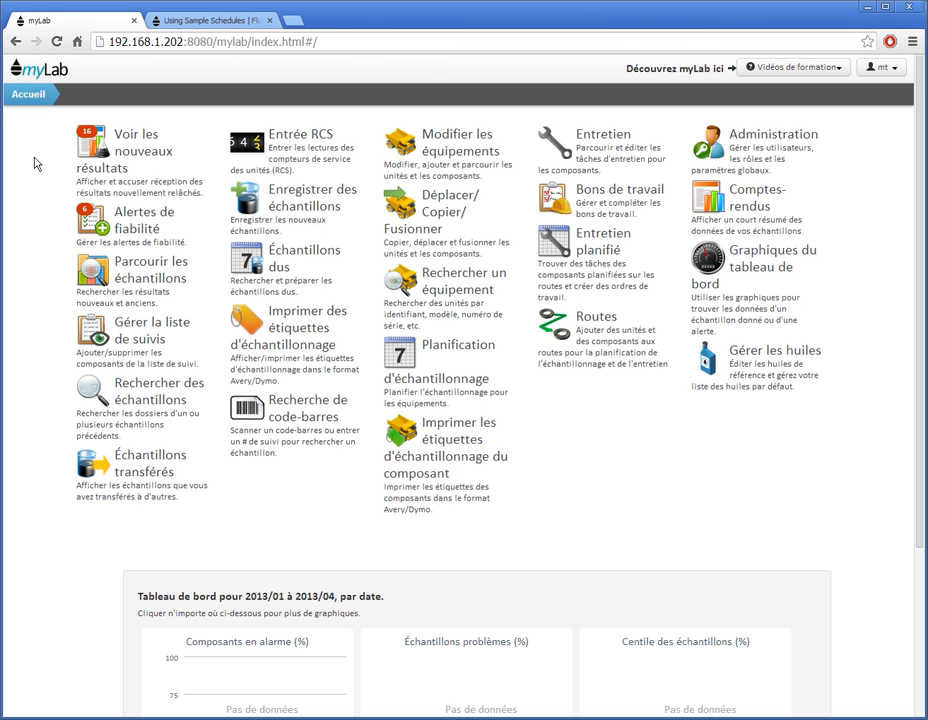
Step: Open the sampling settings of the MOTEUR component in bulldozer unit D0107 of client MYLAB TEST 1
left_click(434, 150)
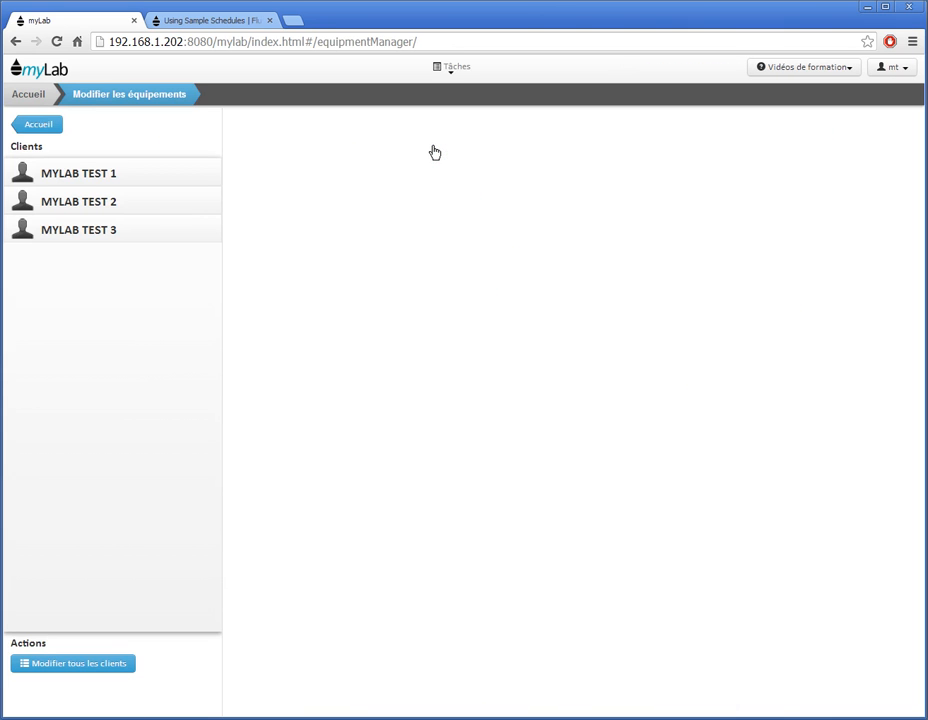
left_click(141, 176)
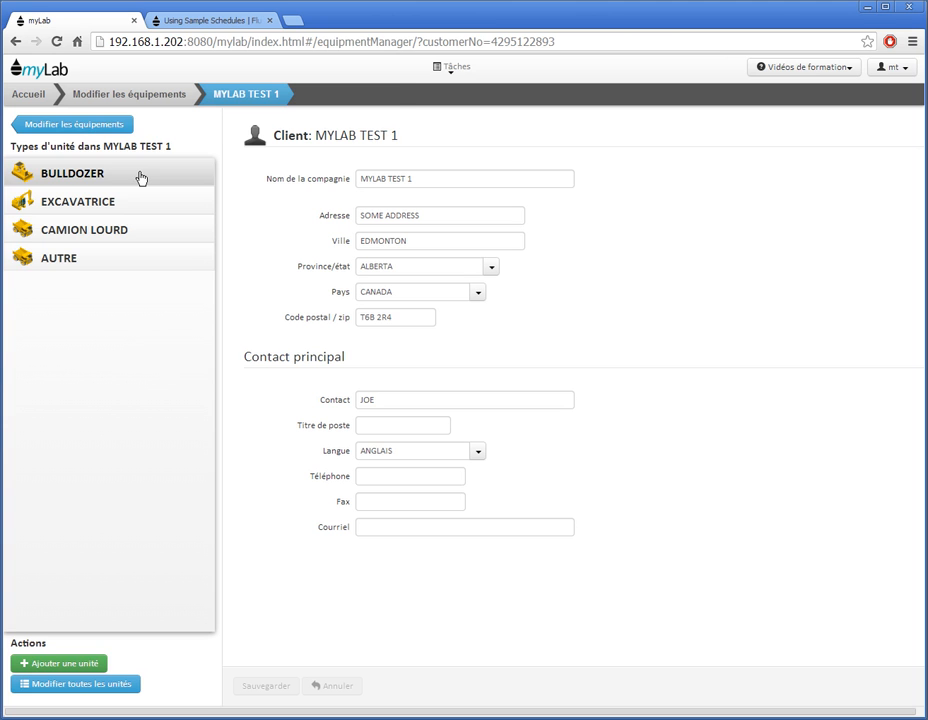
left_click(104, 176)
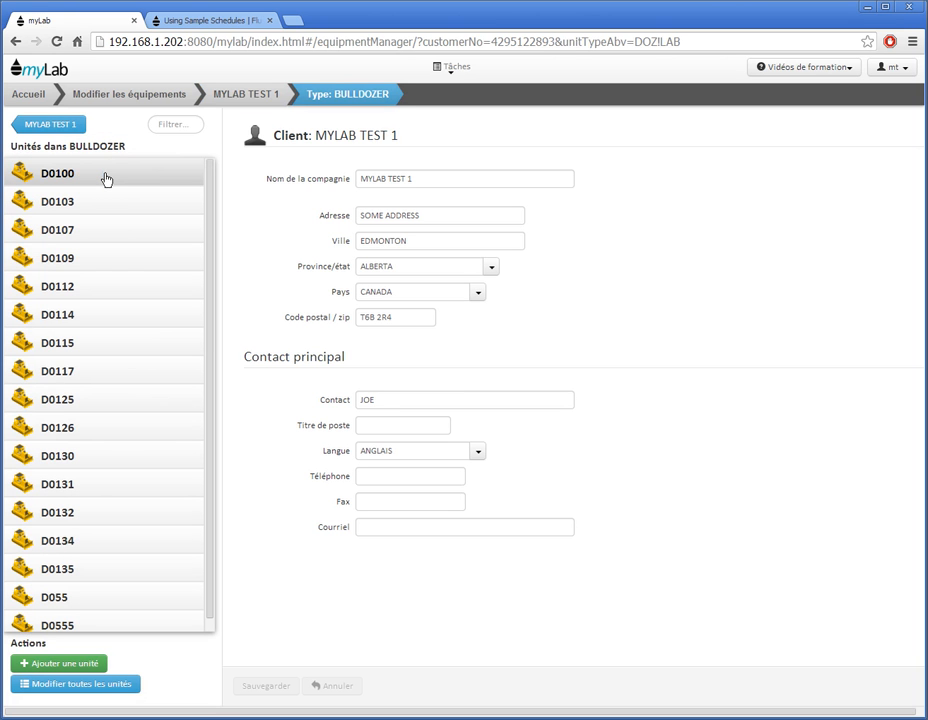
left_click(87, 233)
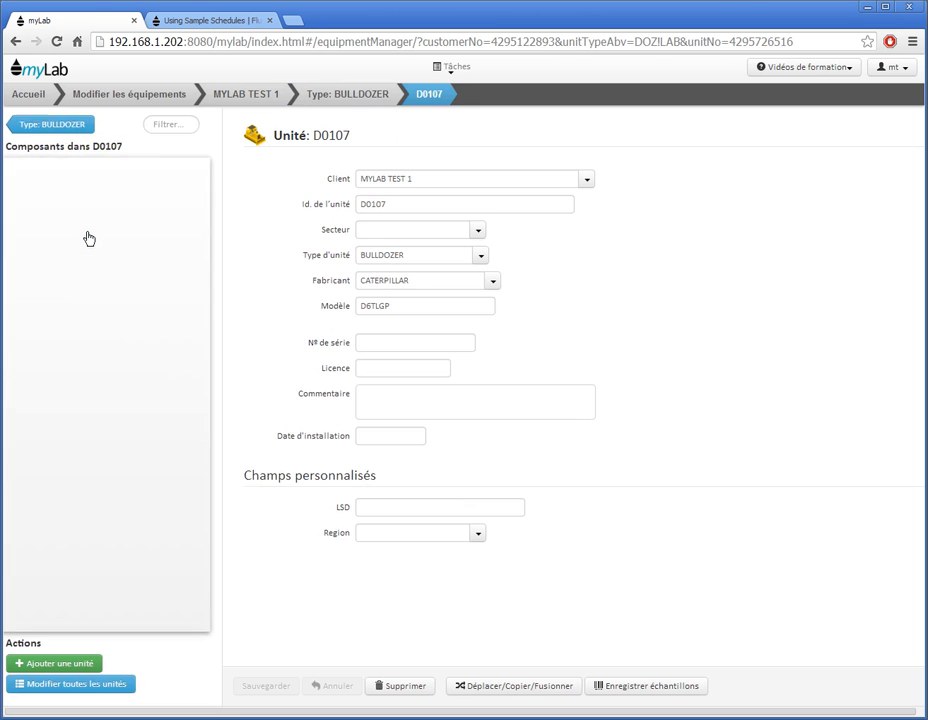
left_click(85, 257)
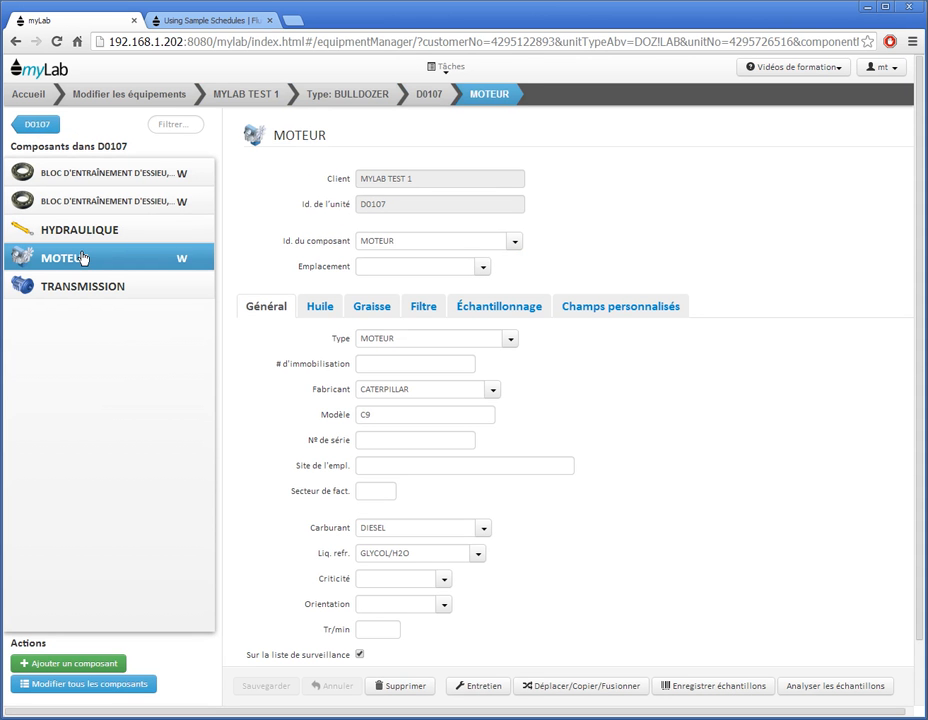
left_click(483, 313)
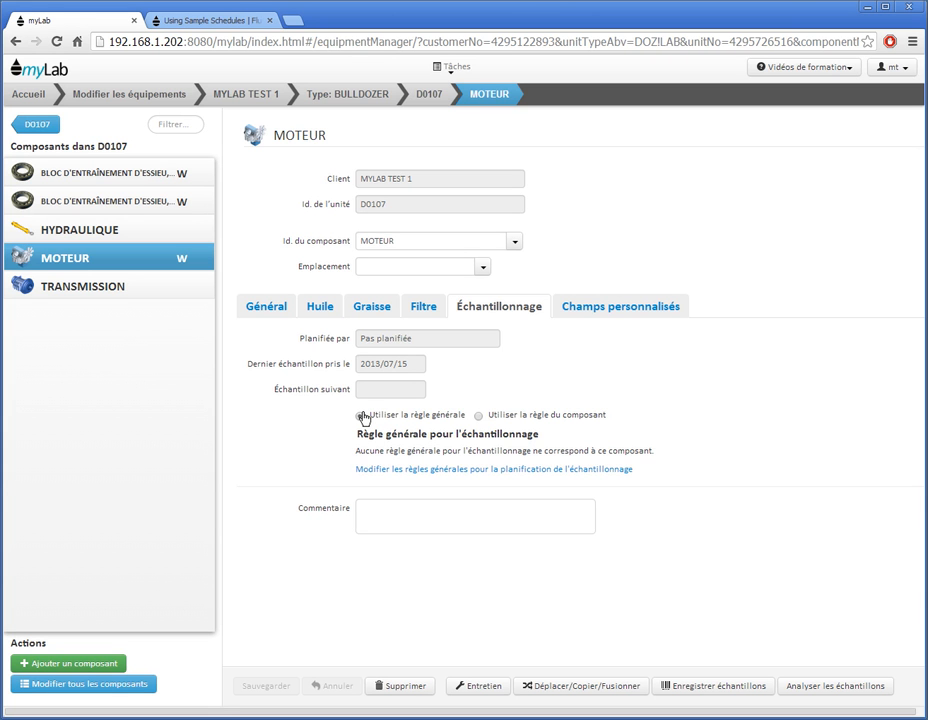
Step: Schedule the MOTEUR component by its own rule, sampling every 3 Mois, and save the change
left_click(479, 416)
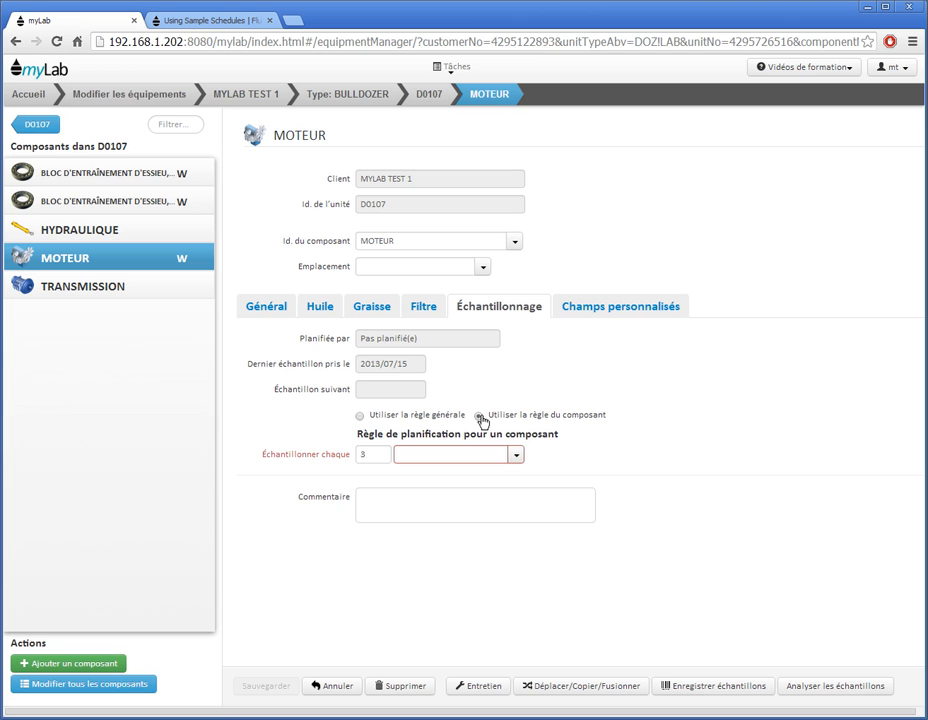
left_click(372, 456)
left_click(512, 456)
left_click(466, 519)
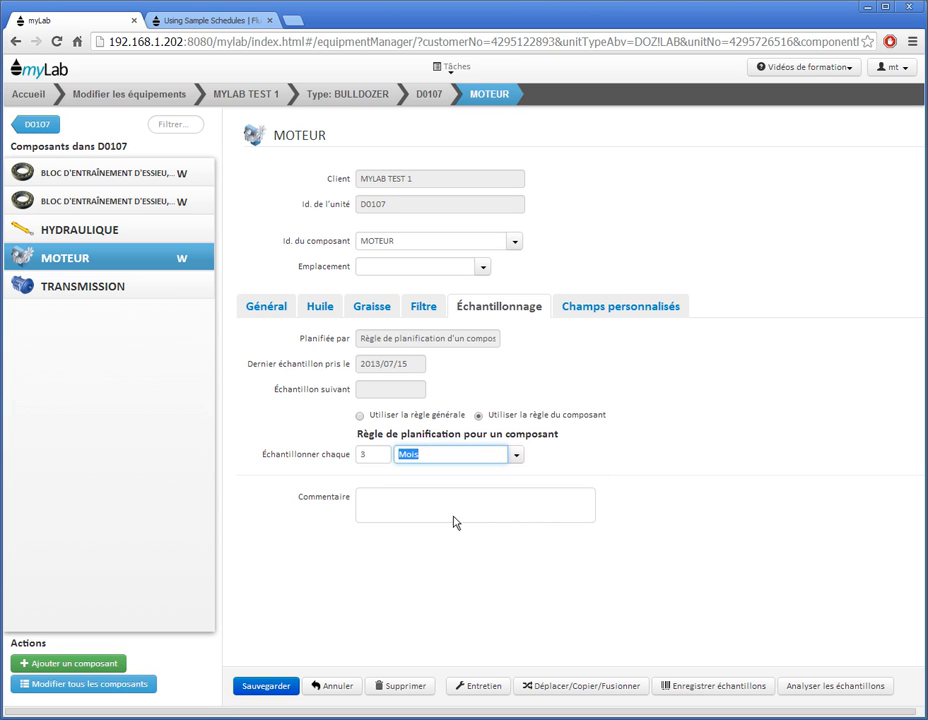
left_click(268, 685)
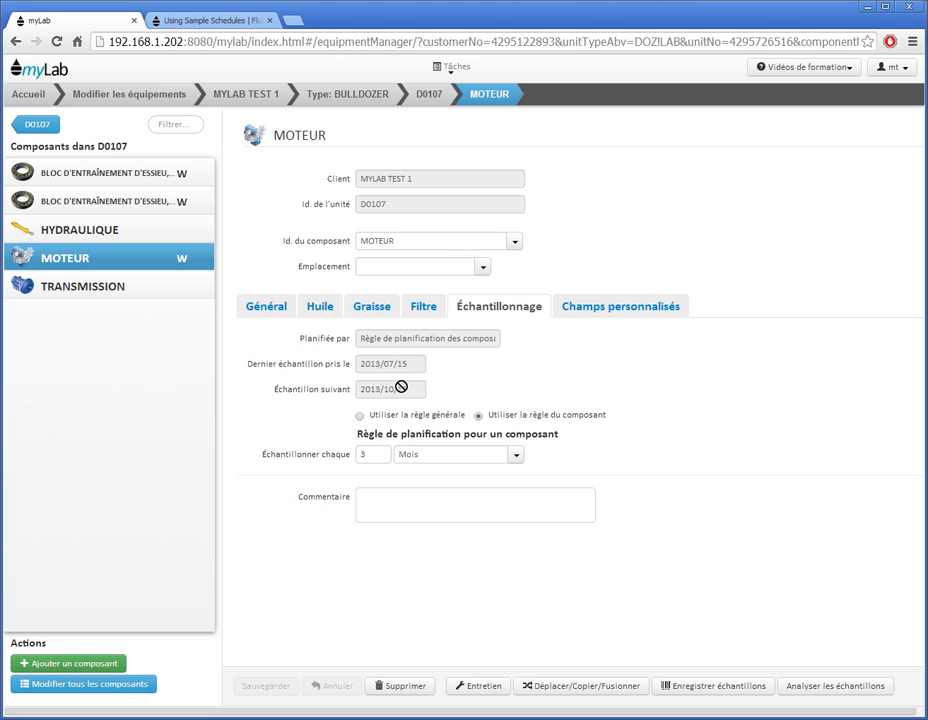
Step: Add a general sample scheduling rule that samples every 3 Mois for component MOTEUR
left_click(21, 96)
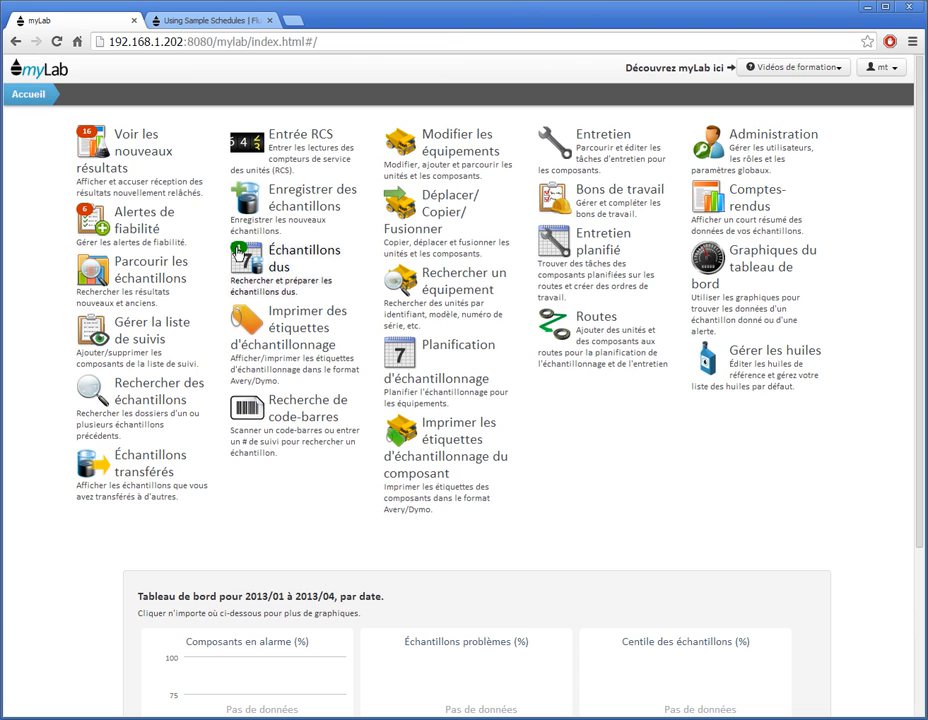
left_click(404, 356)
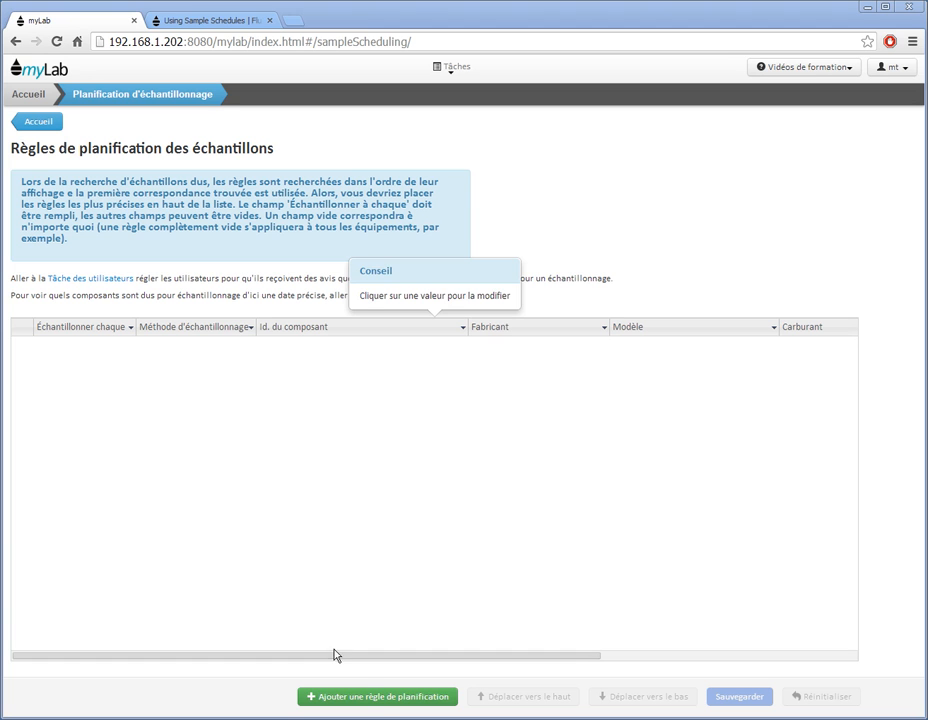
left_click(379, 701)
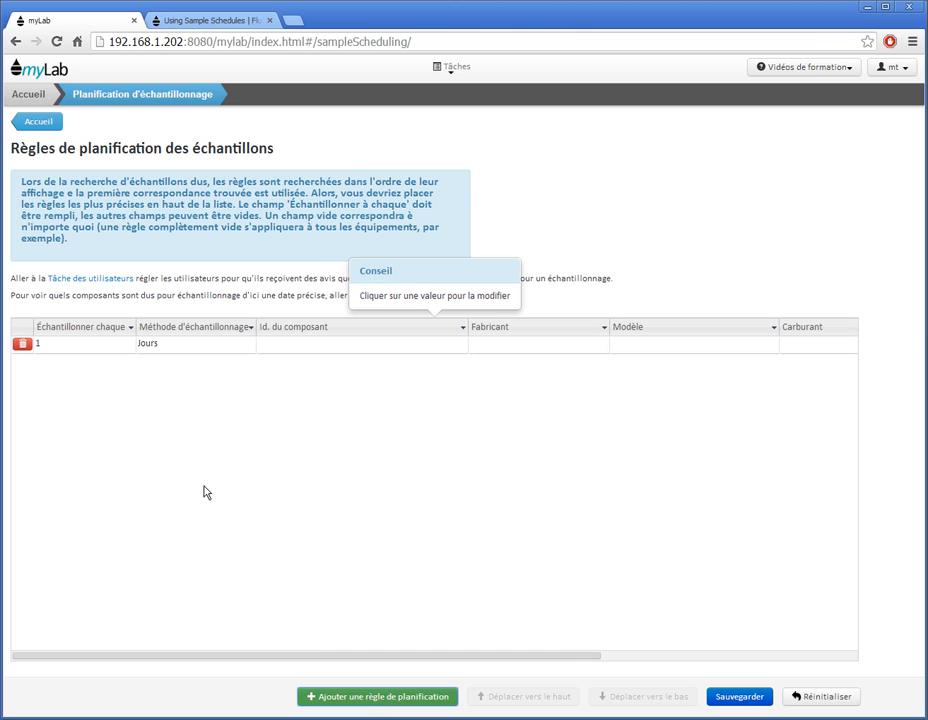
left_click(64, 352)
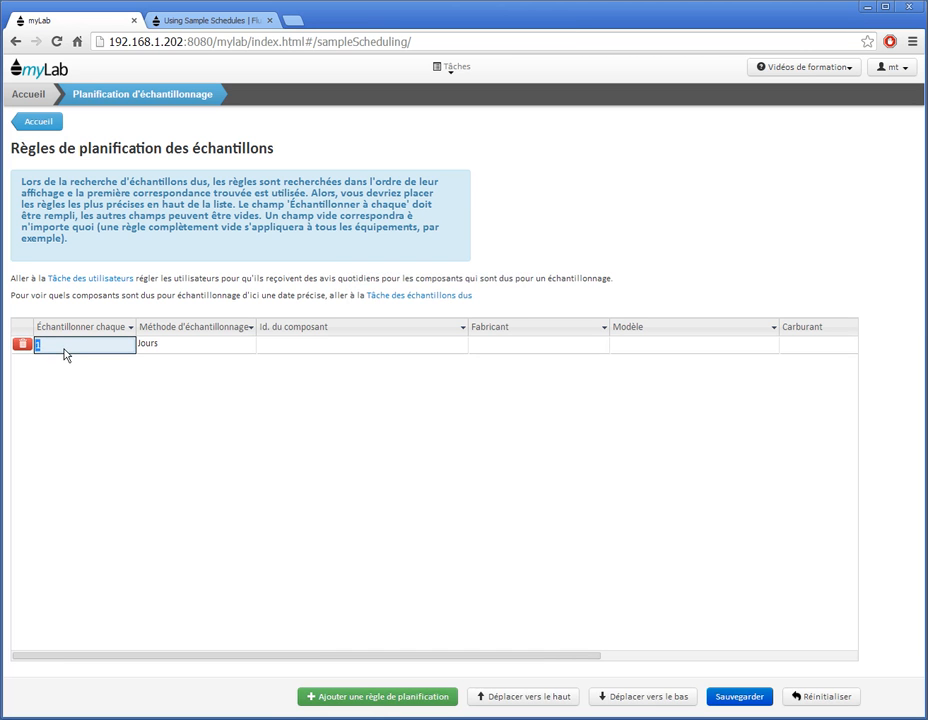
type("3")
left_click(178, 346)
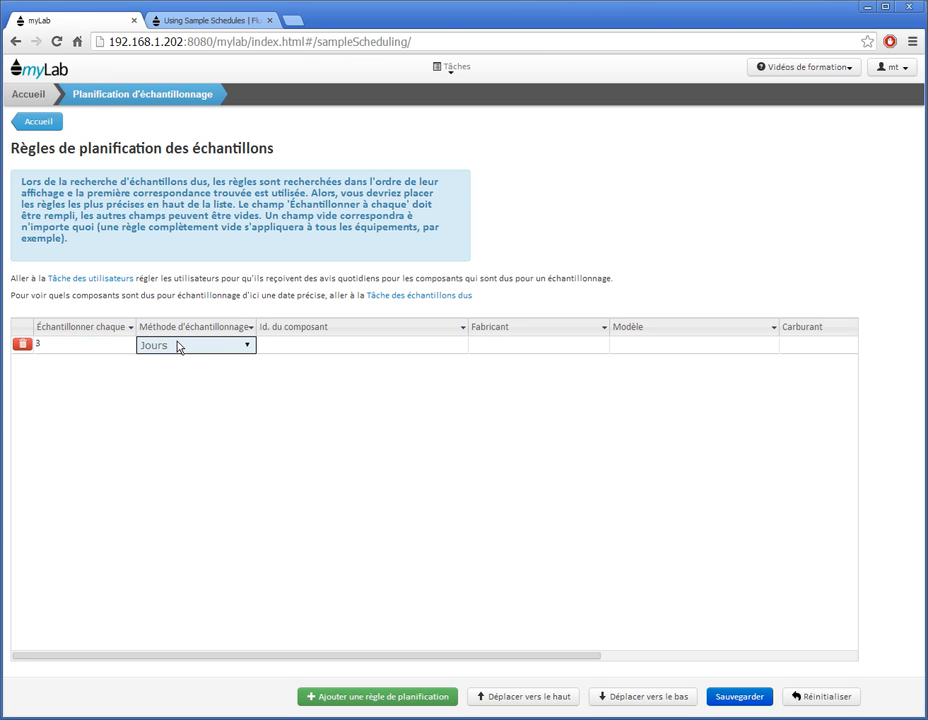
key("Down")
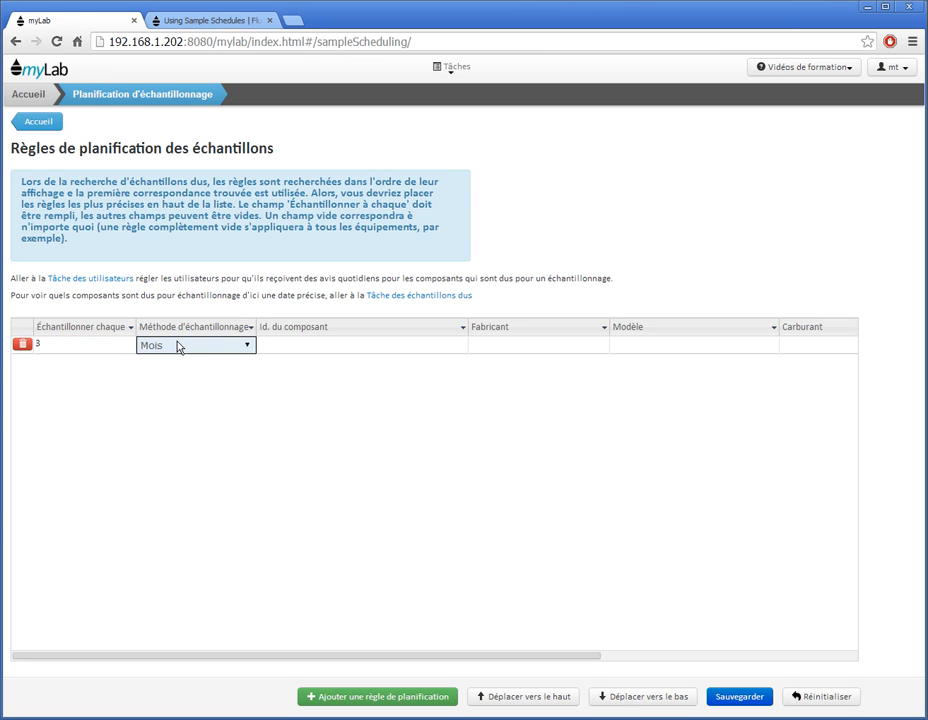
left_click(313, 353)
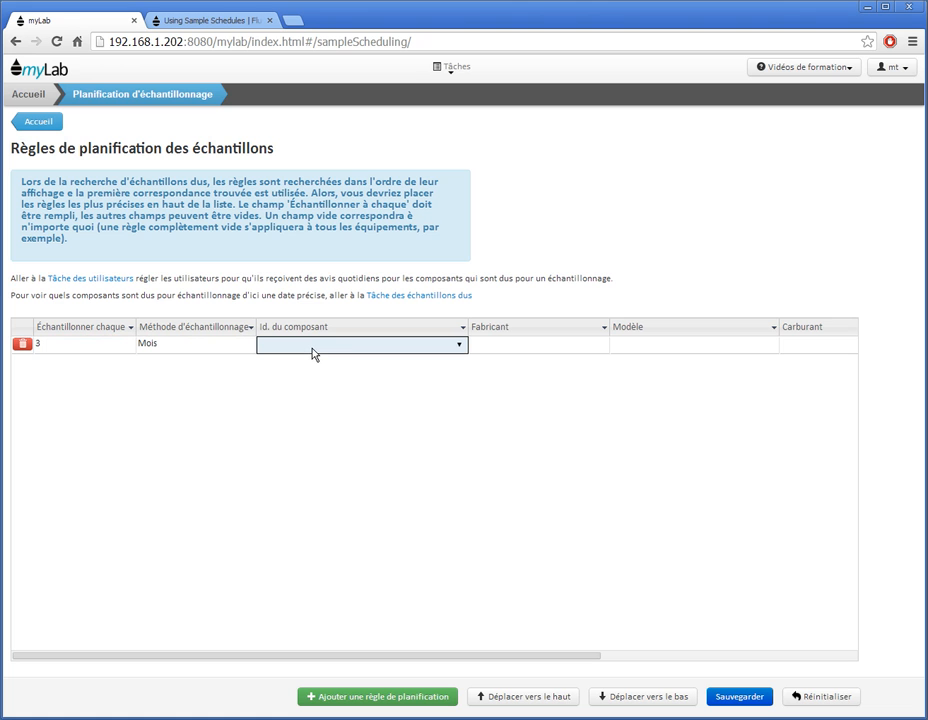
key("Down")
key("Down")
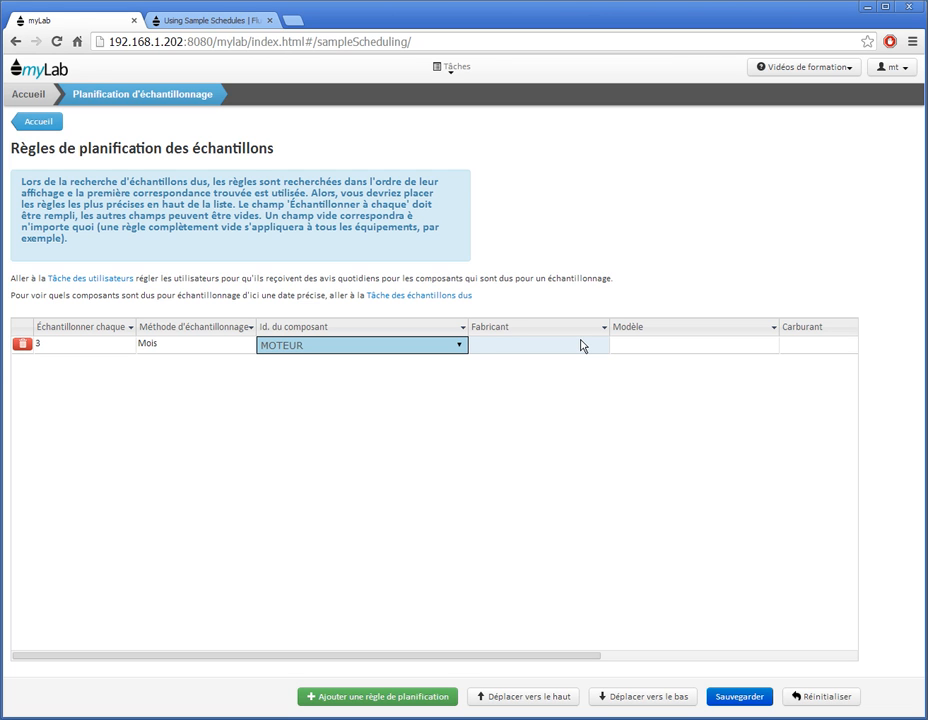
Step: Add a second general scheduling rule that samples every 6 Mois, with no component specified
left_click(386, 697)
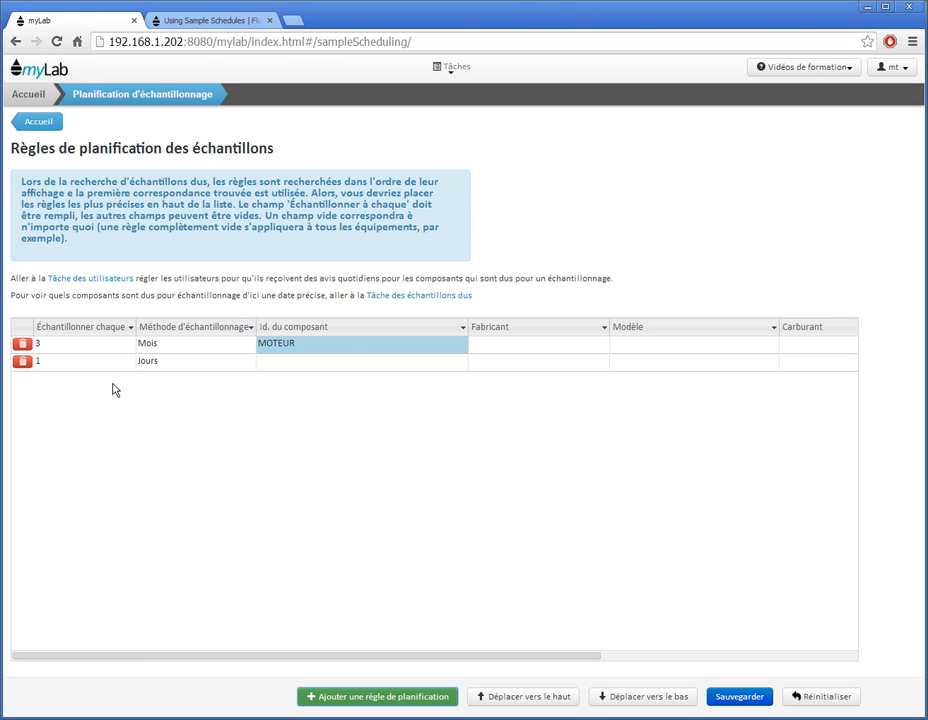
left_click(91, 363)
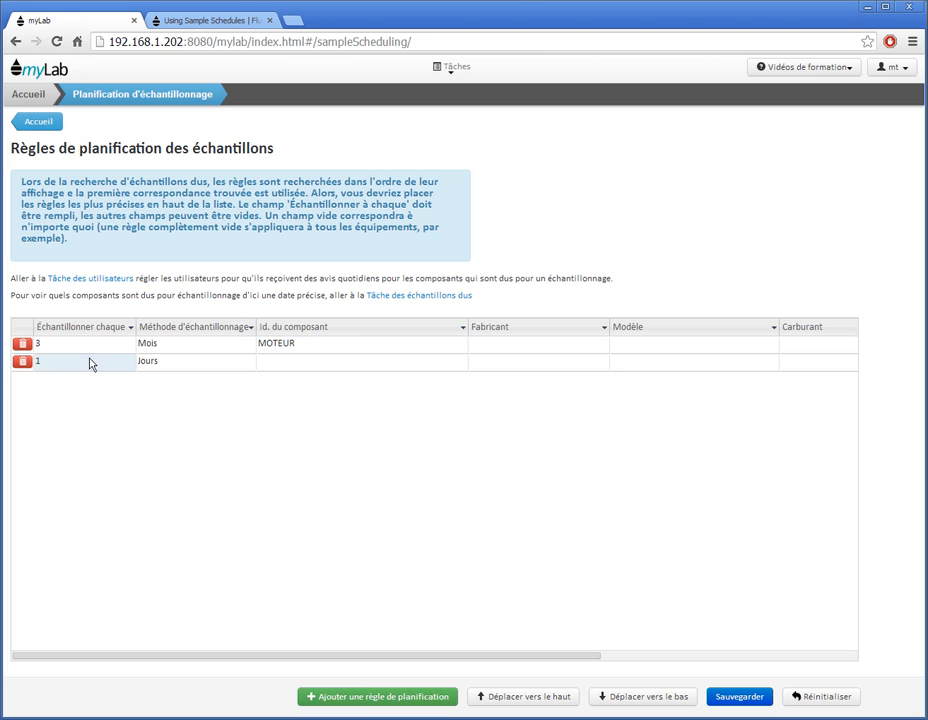
type("6")
left_click(178, 366)
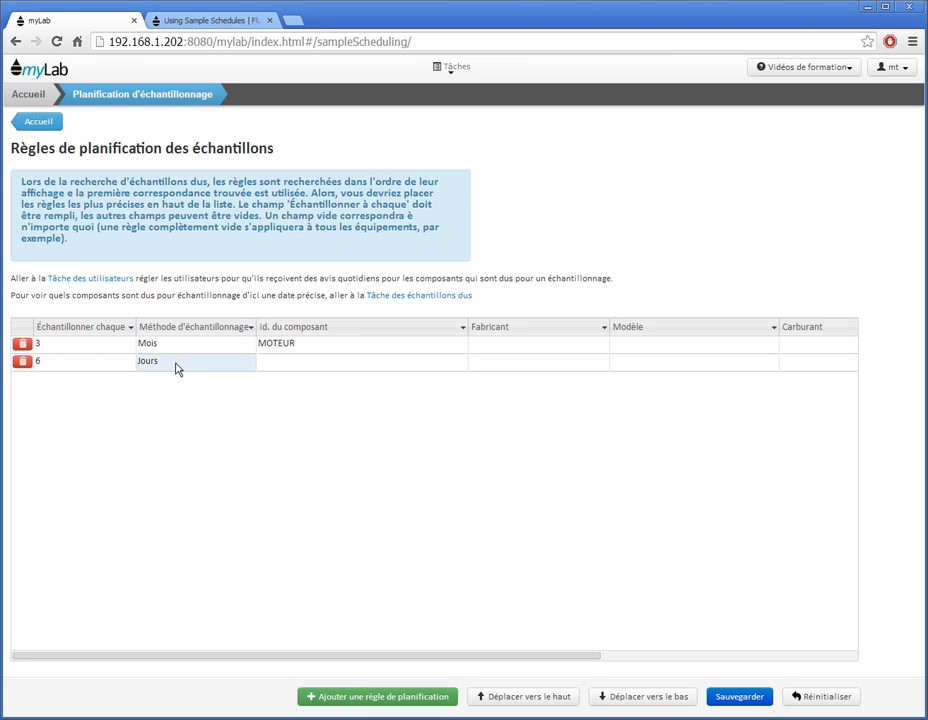
left_click(186, 366)
left_click(245, 366)
left_click(242, 410)
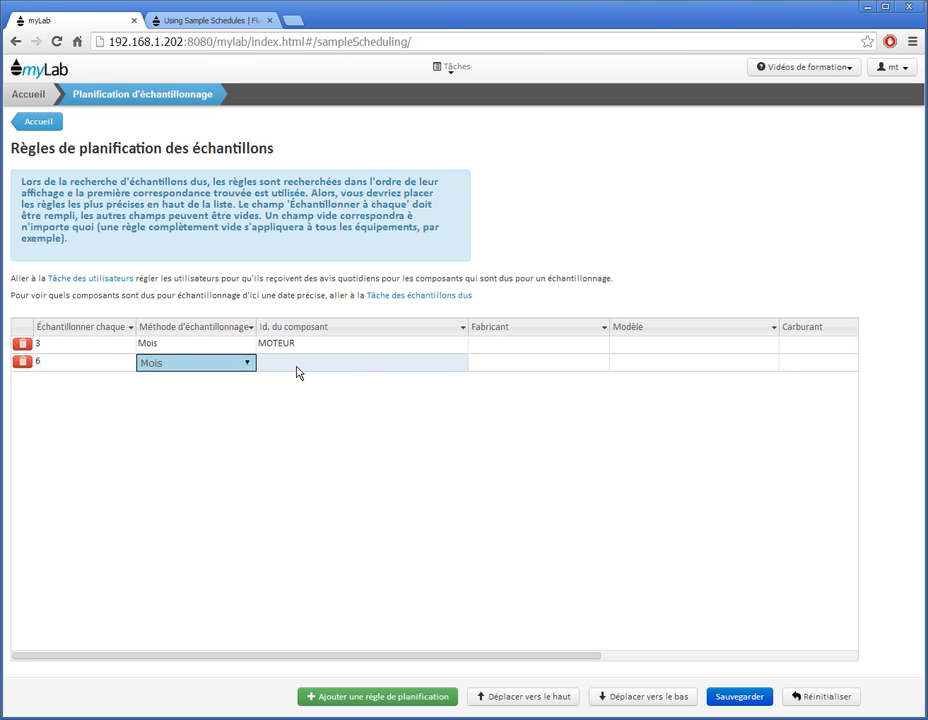
Step: Move the 6 Mois rule above the MOTEUR rule, return it below, and save the scheduling rules
left_click(368, 369)
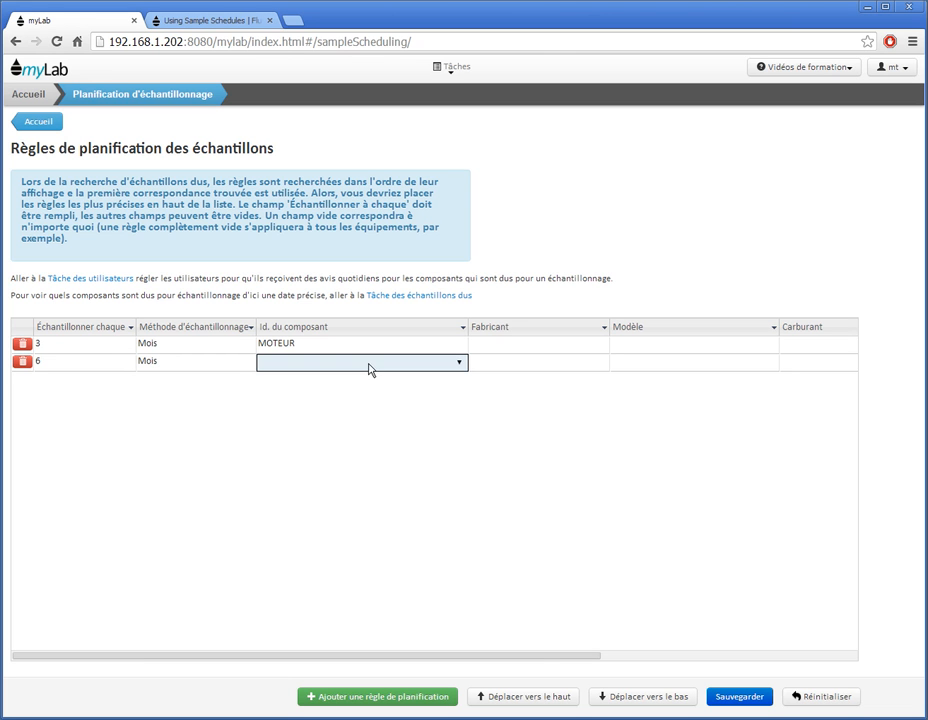
left_click(549, 701)
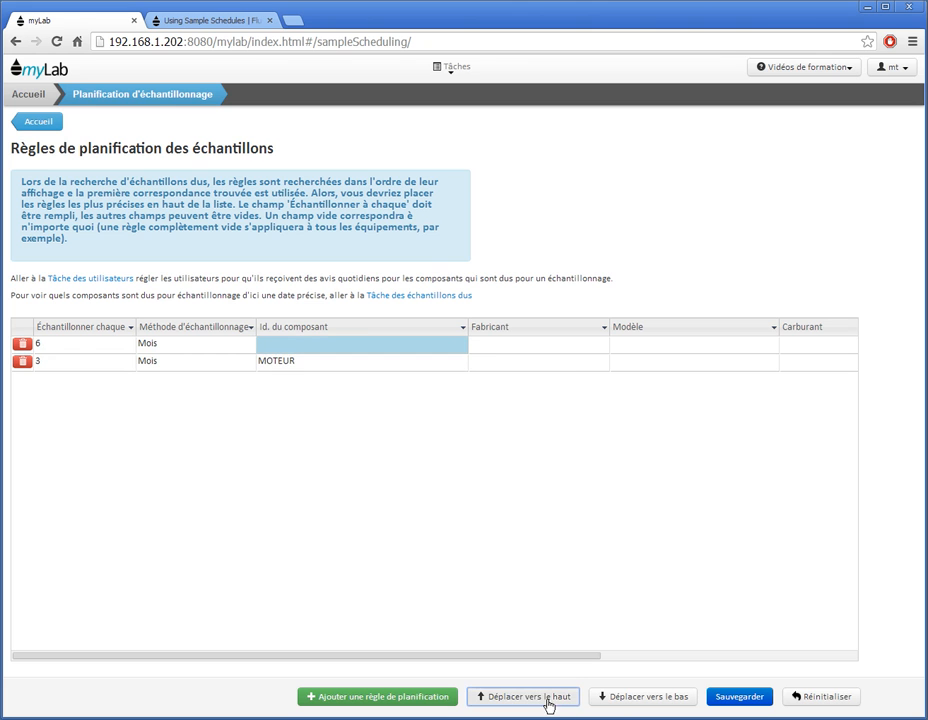
left_click(628, 703)
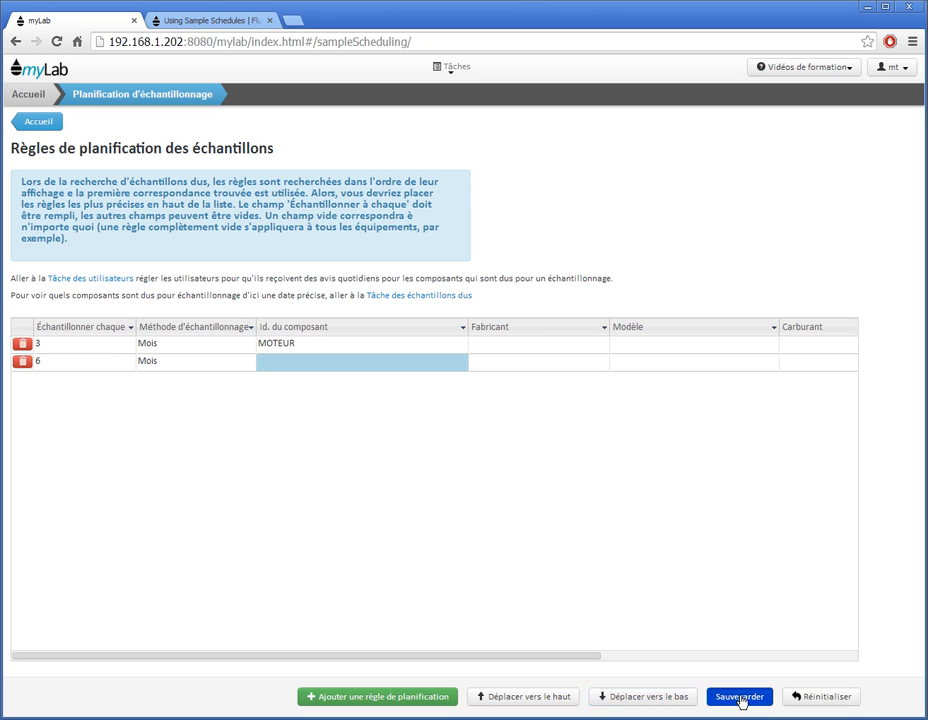
left_click(741, 700)
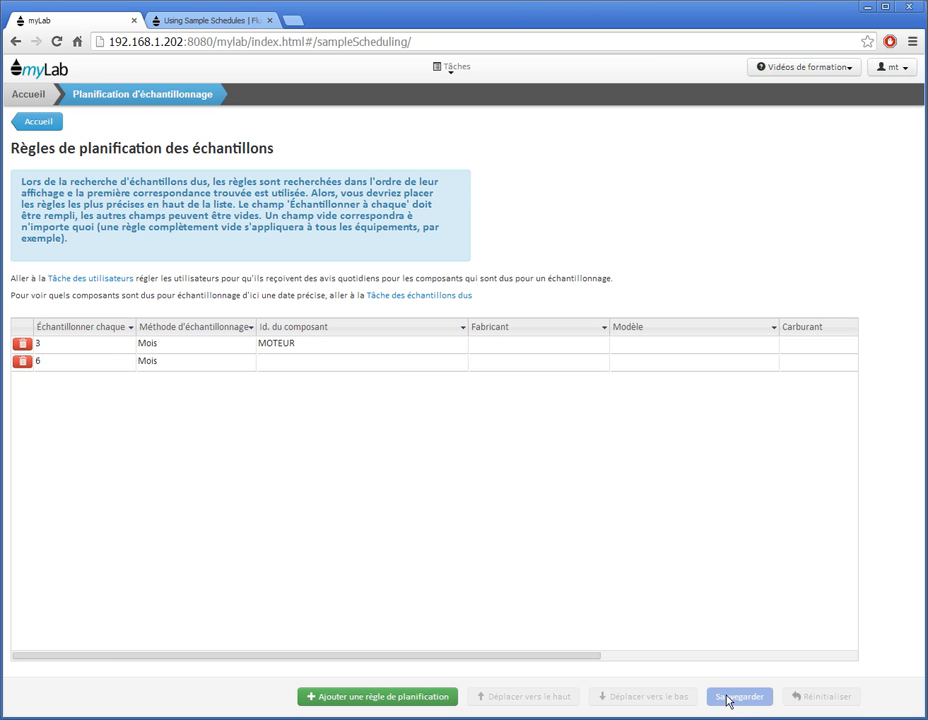
Step: Generate the equipment sampling schedule report for client MYLAB TEST 1 and review its component list
left_click(36, 95)
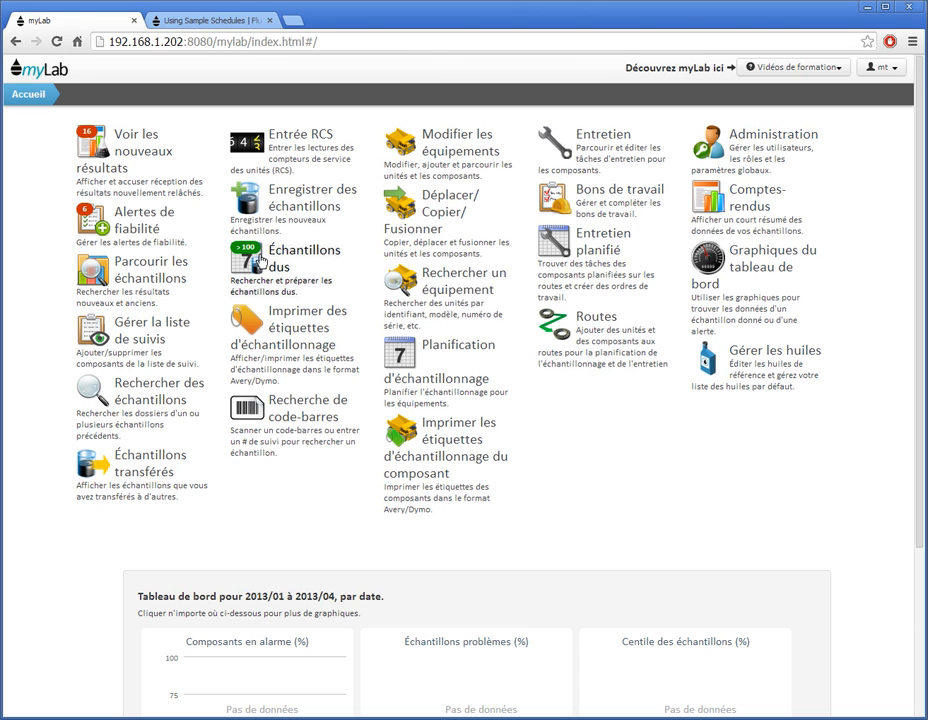
left_click(740, 206)
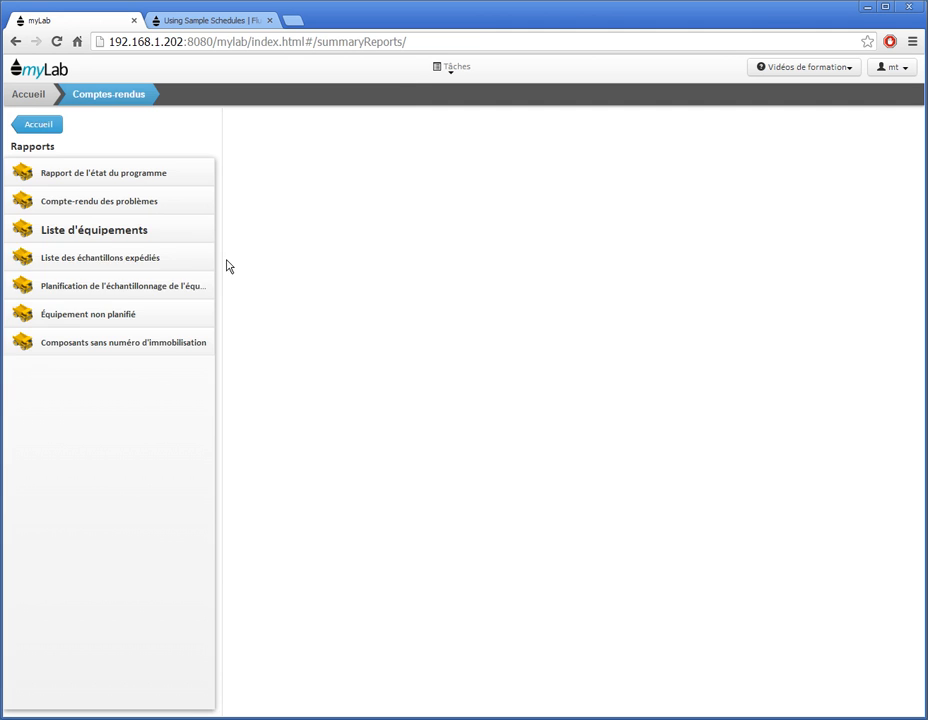
left_click(128, 287)
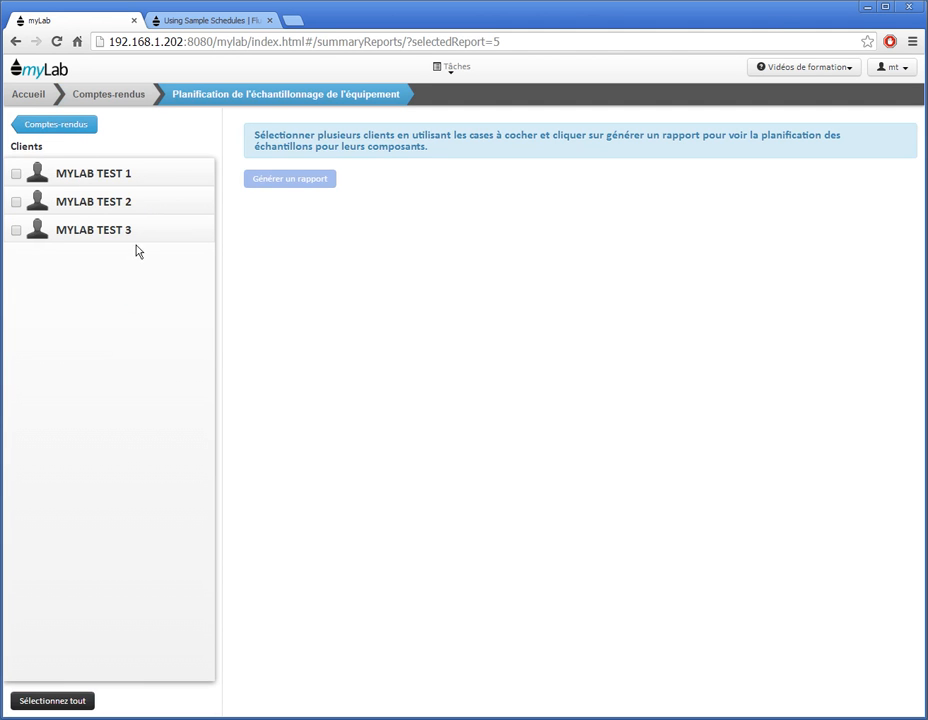
left_click(18, 174)
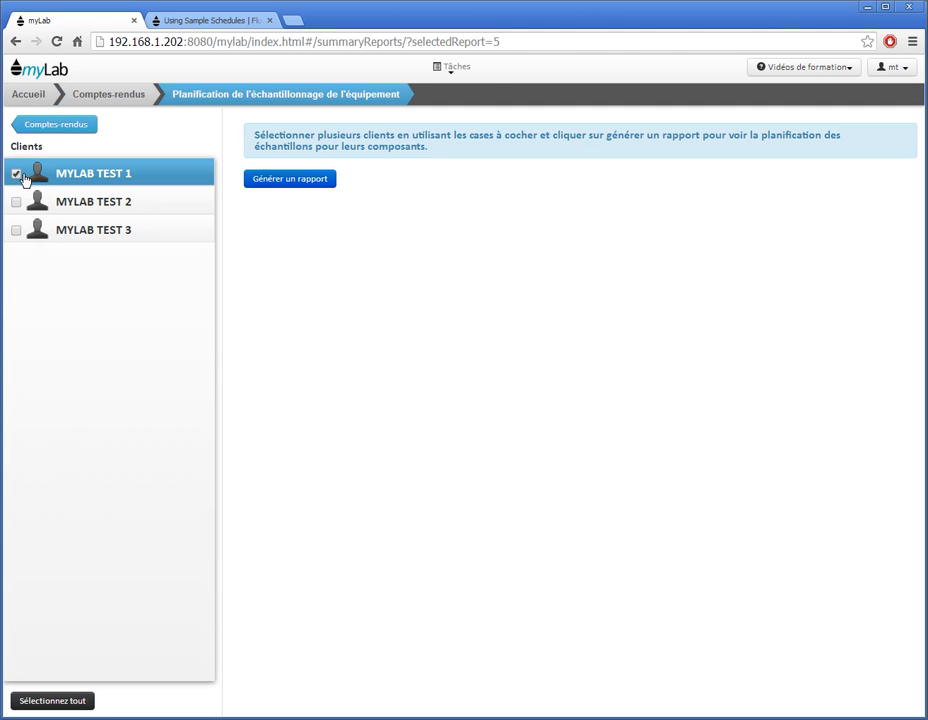
left_click(290, 183)
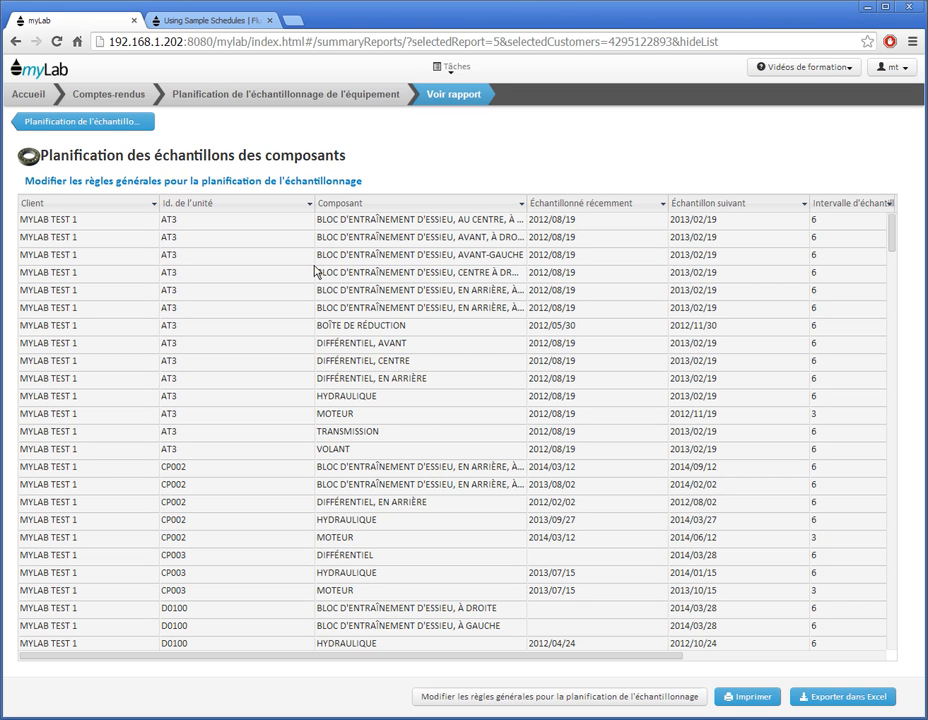
scroll(315, 270, "down", 15)
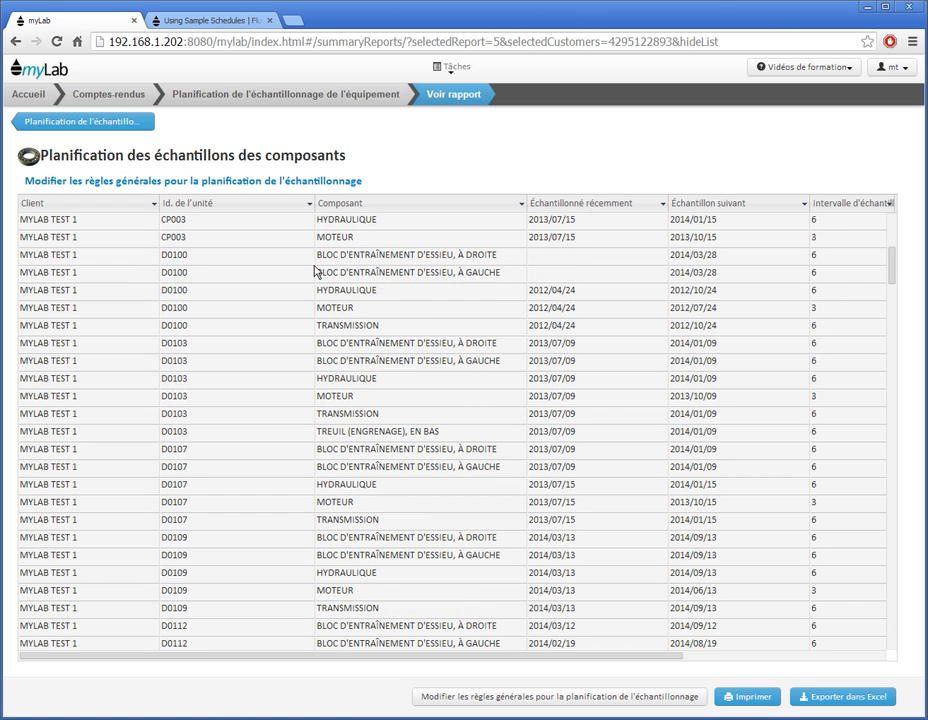
scroll(315, 313, "down", 8)
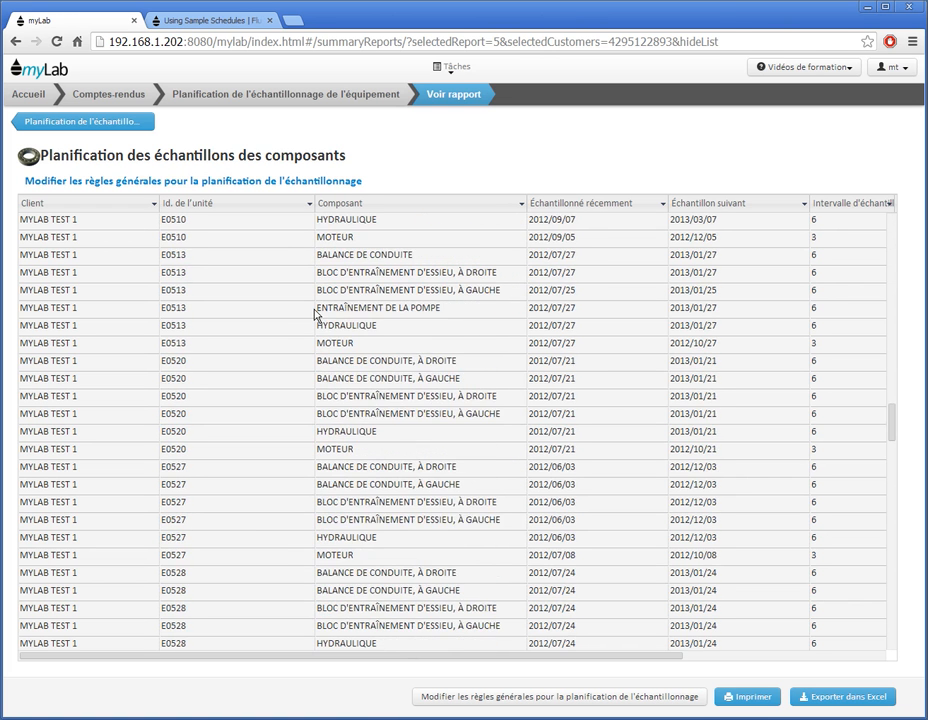
scroll(315, 313, "up", 20)
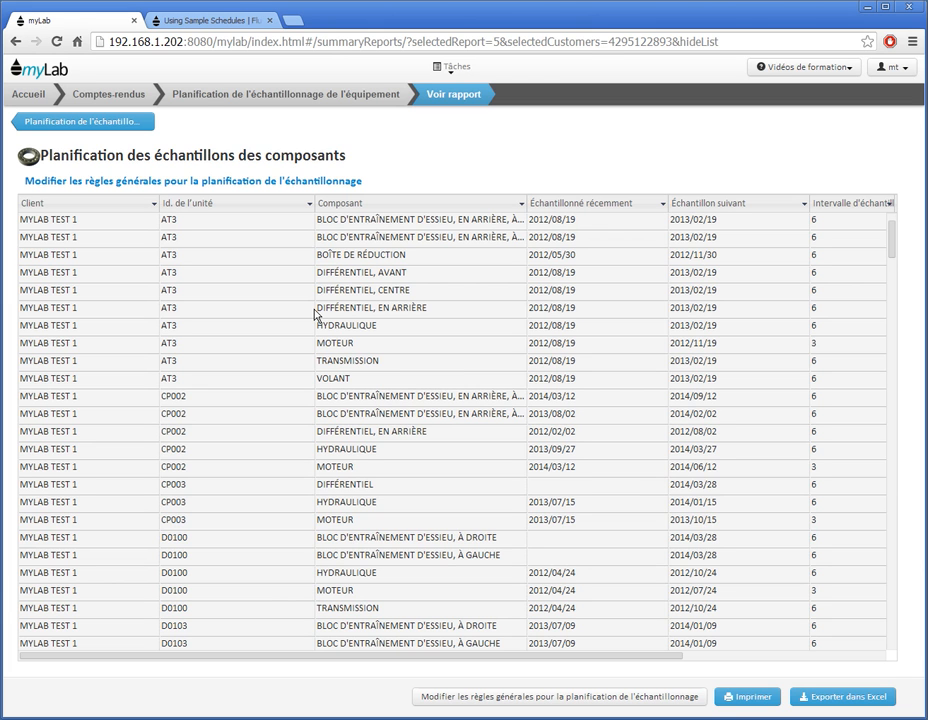
Step: Generate the unscheduled equipment report (Équipement non planifié) for client MYLAB TEST 1
left_click(112, 96)
left_click(117, 318)
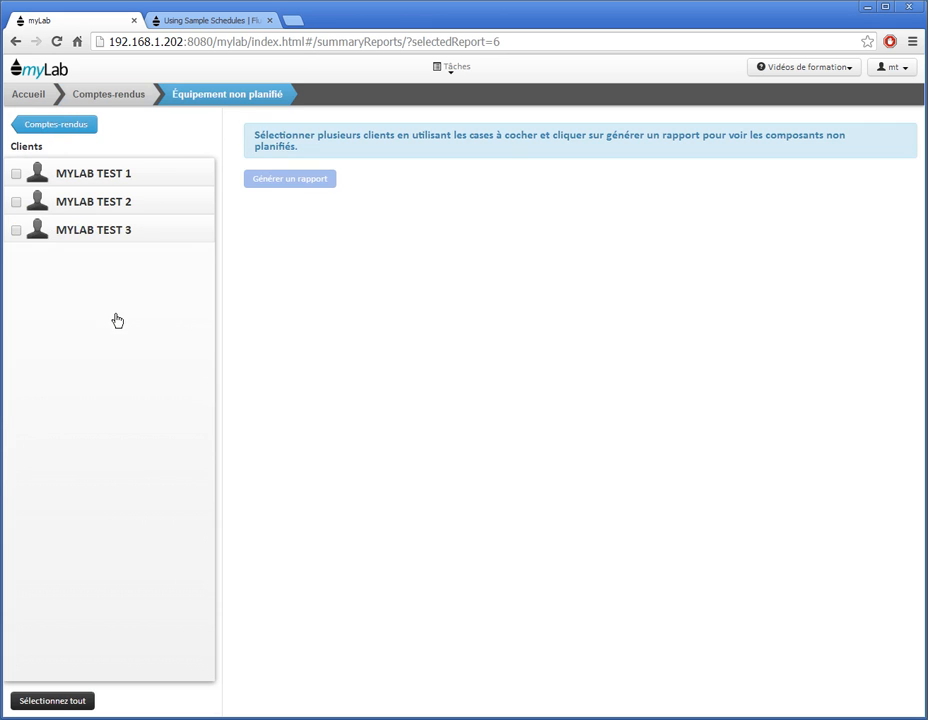
left_click(17, 175)
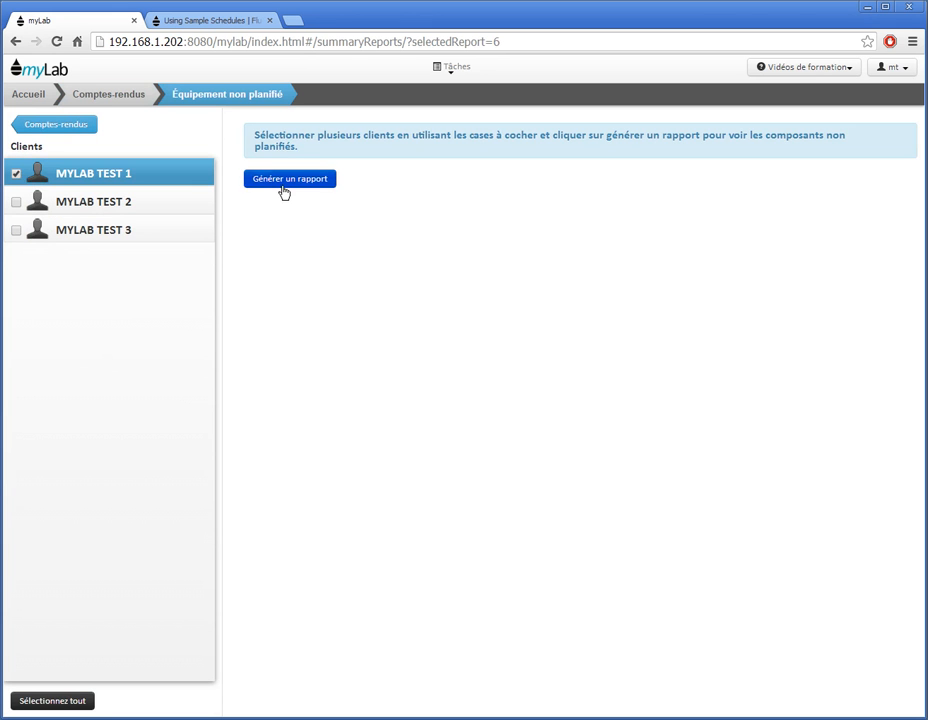
left_click(284, 190)
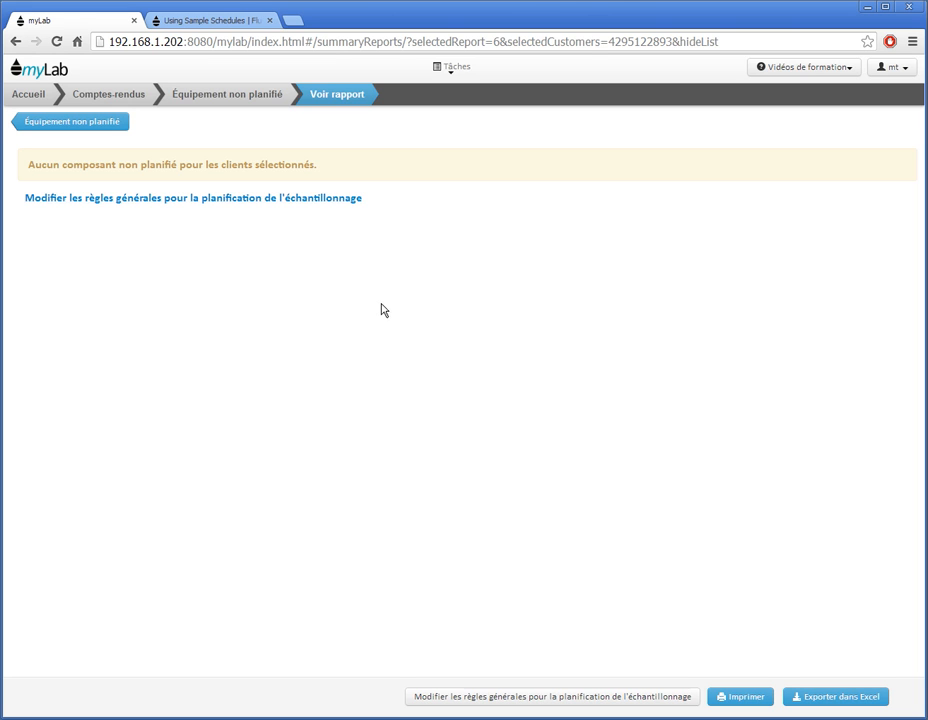
Step: Find the samples due on or before 2014/03/28 from the home page and look through the due component list
left_click(31, 95)
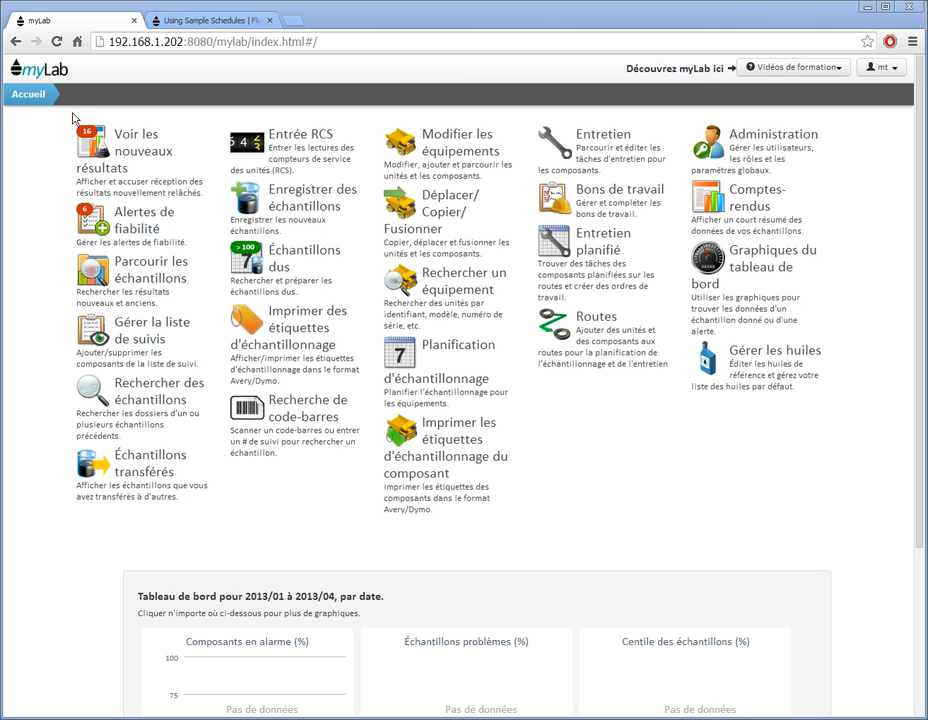
left_click(255, 268)
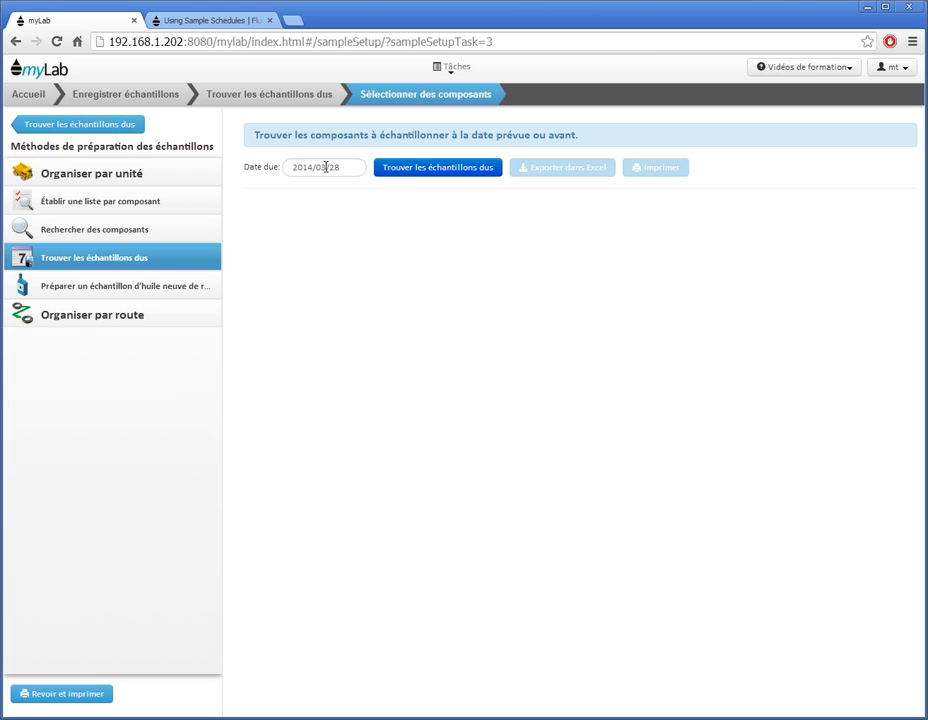
left_click(455, 177)
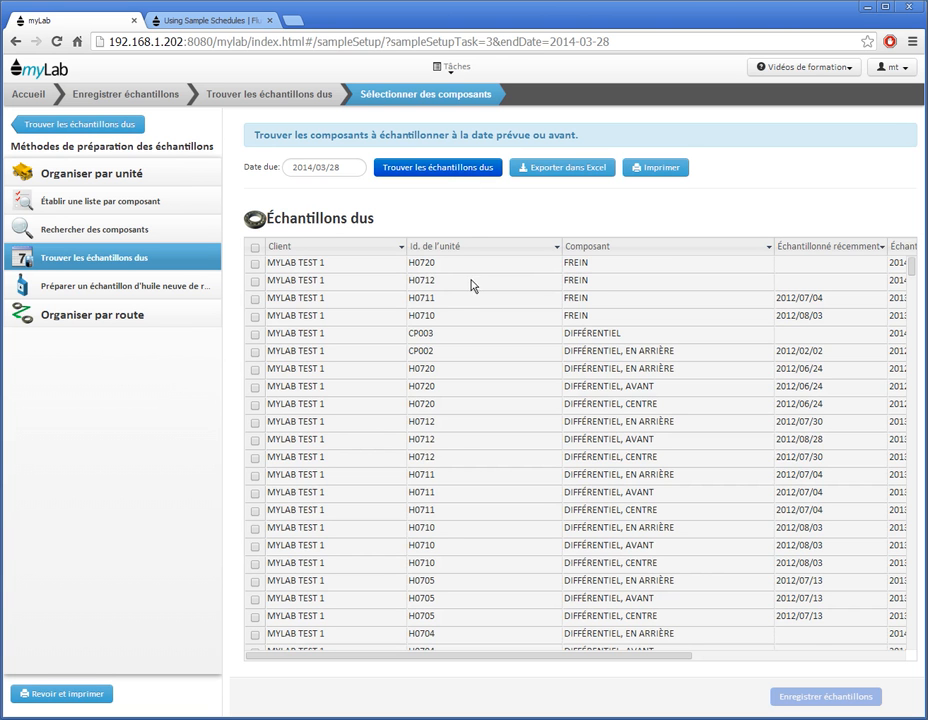
scroll(437, 319, "down", 10)
scroll(437, 319, "up", 10)
Step: Select H0710 FREIN, H0720 DIFFÉRENTIEL, EN ARRIÈRE and CENTRE, and H0712 DIFFÉRENTIEL, EN ARRIÈRE, and start registering their samples
left_click(255, 316)
left_click(255, 369)
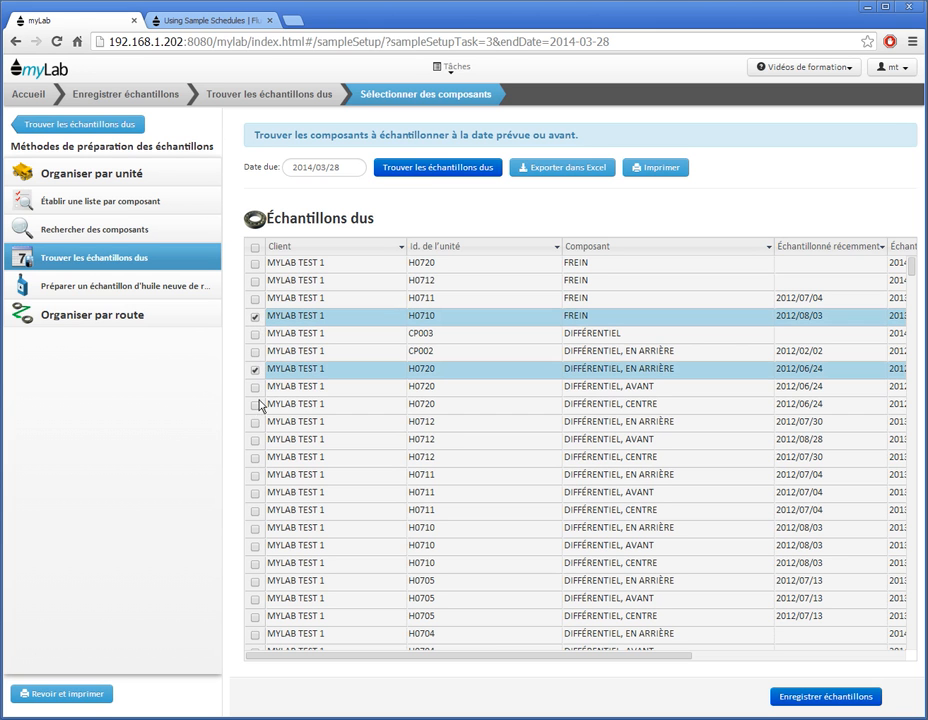
left_click(256, 405)
left_click(256, 422)
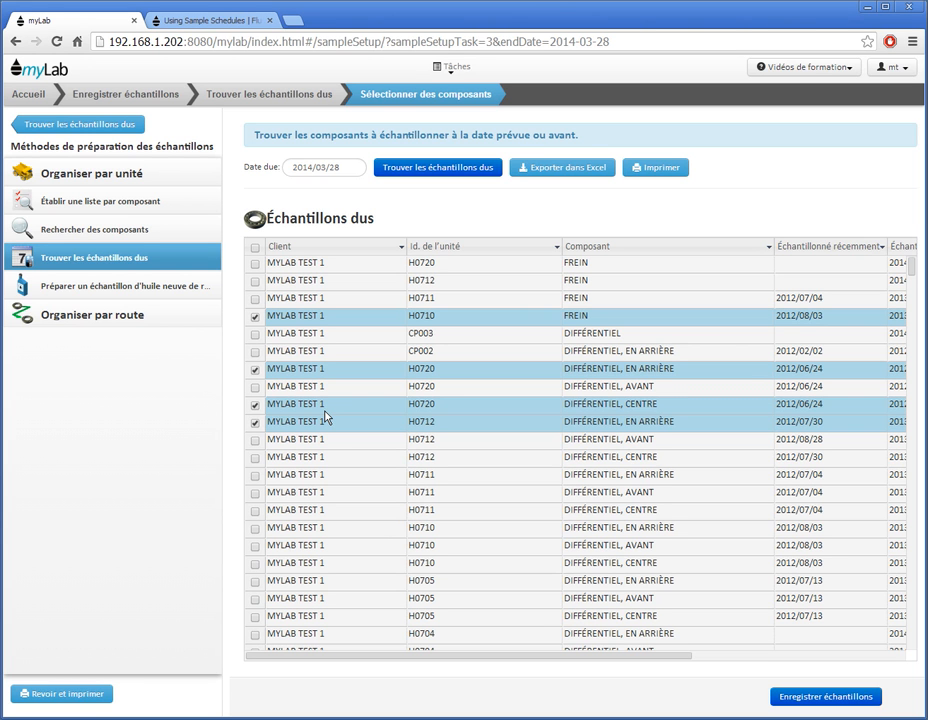
left_click(812, 704)
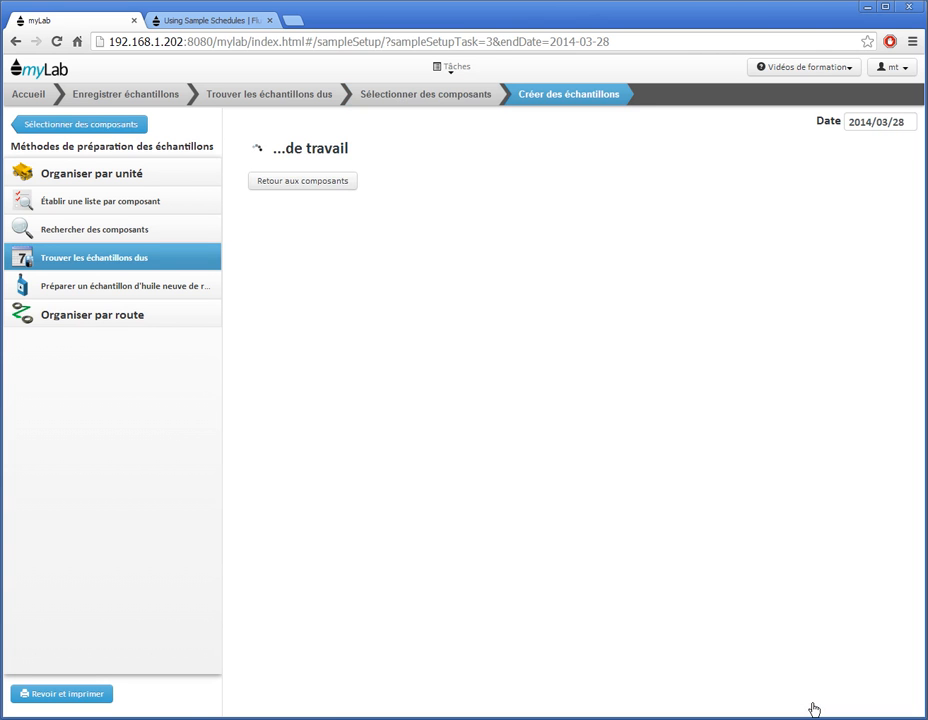